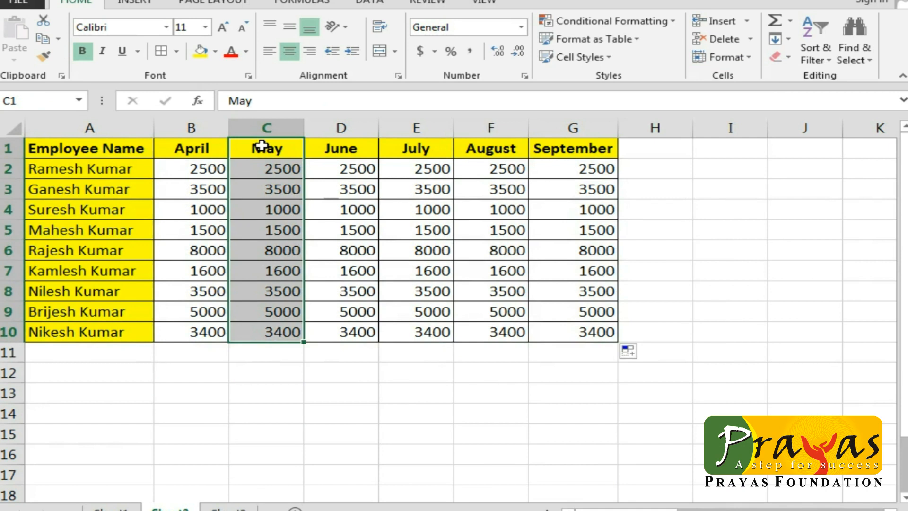
# Hide the May column (column C) of the employee table
pyautogui.moveTo(260, 147); pyautogui.dragTo(247, 330)
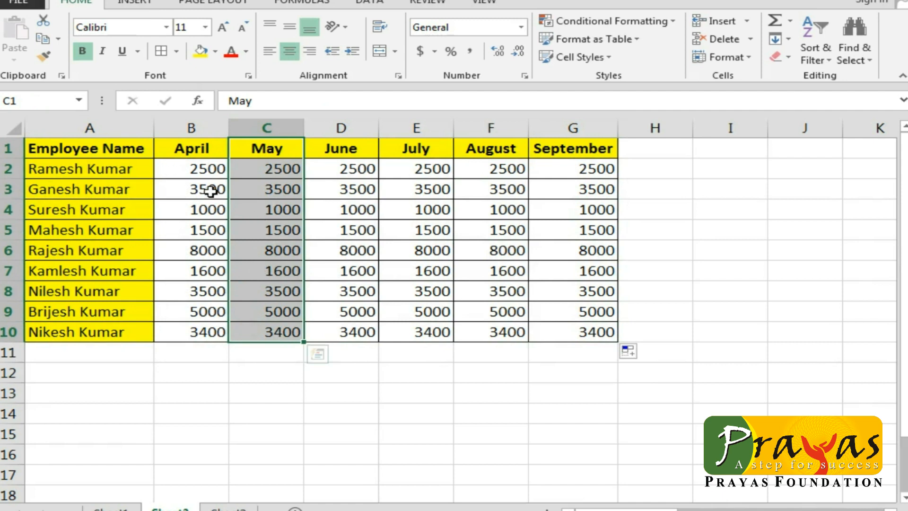
pyautogui.click(260, 185)
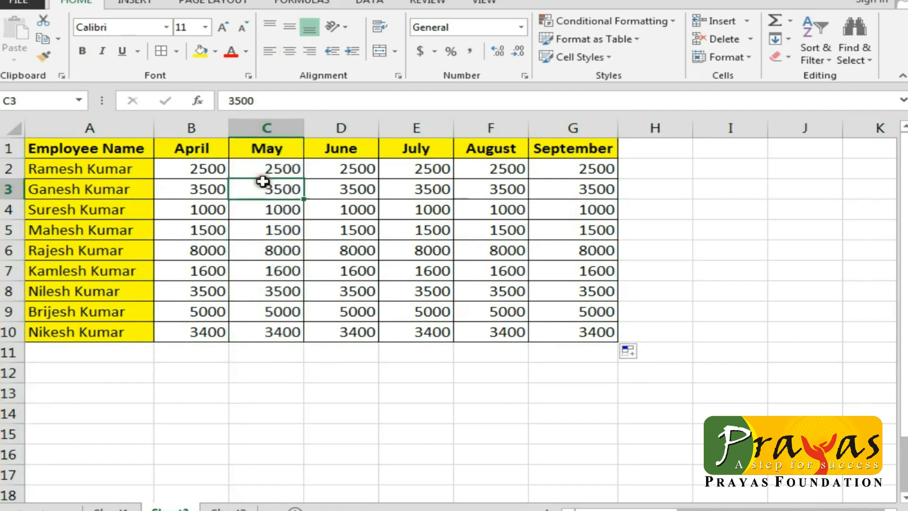
pyautogui.click(260, 127)
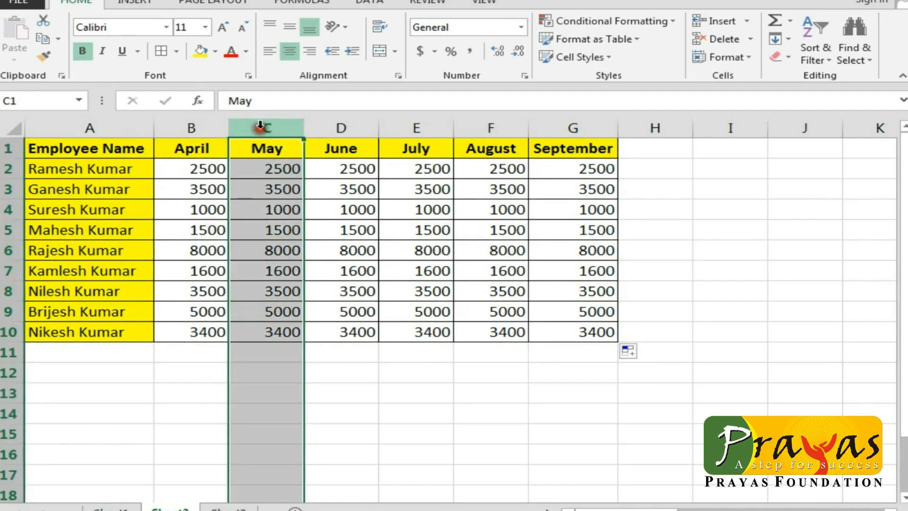
pyautogui.click(260, 212)
pyautogui.click(259, 228)
pyautogui.click(258, 247)
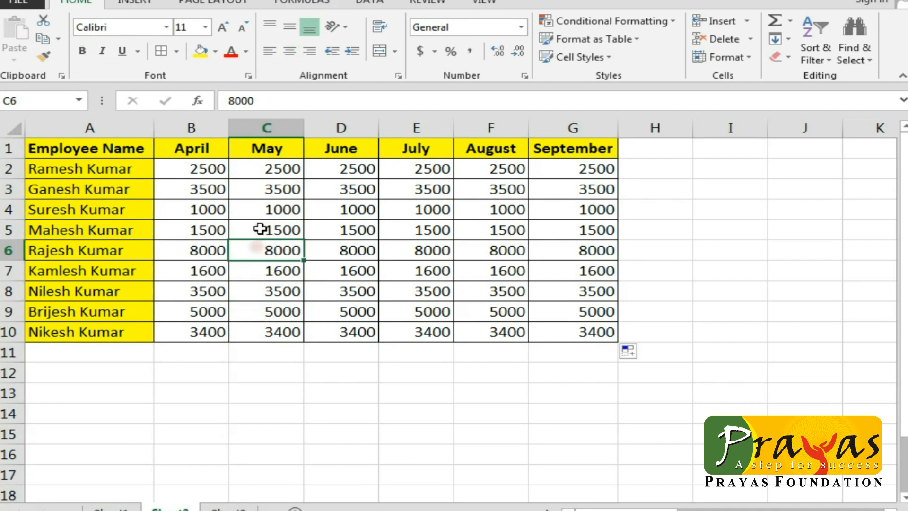
pyautogui.click(259, 229)
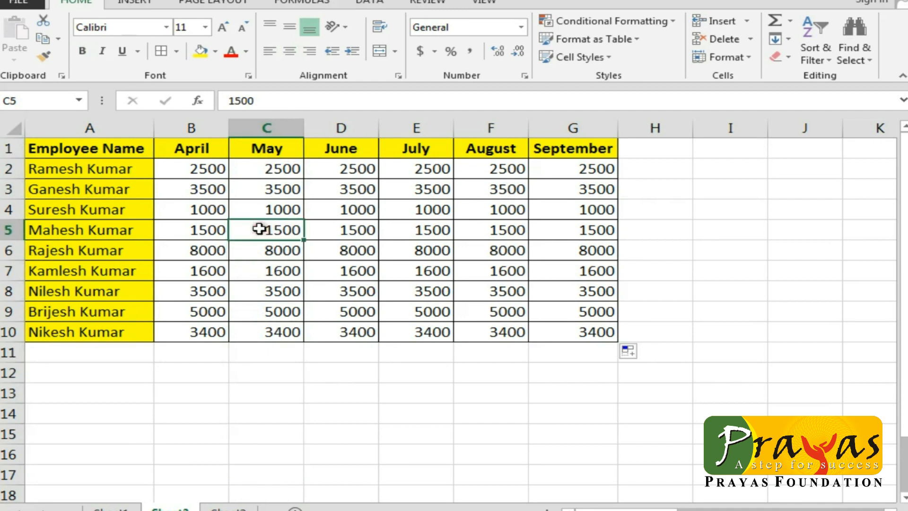
pyautogui.click(749, 58)
pyautogui.click(715, 208)
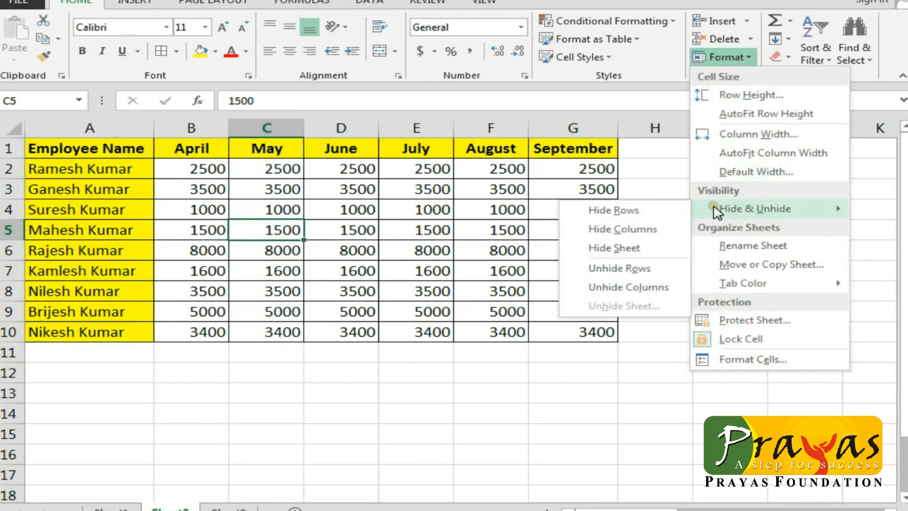
pyautogui.click(617, 230)
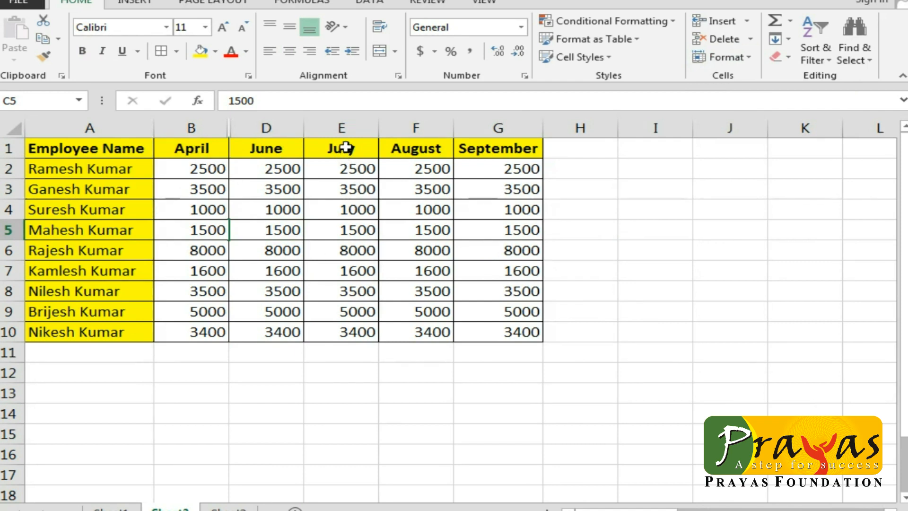
# Hide the July column (column E) of the employee table
pyautogui.click(334, 173)
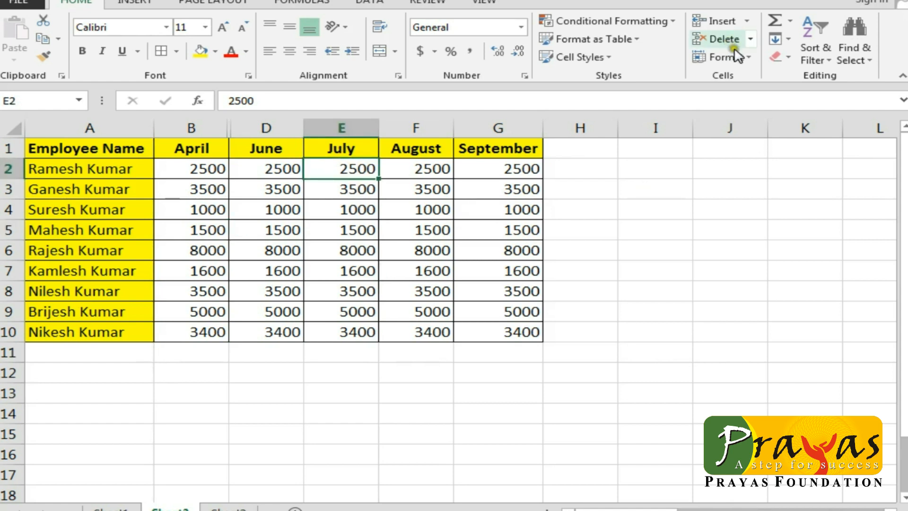
pyautogui.click(749, 57)
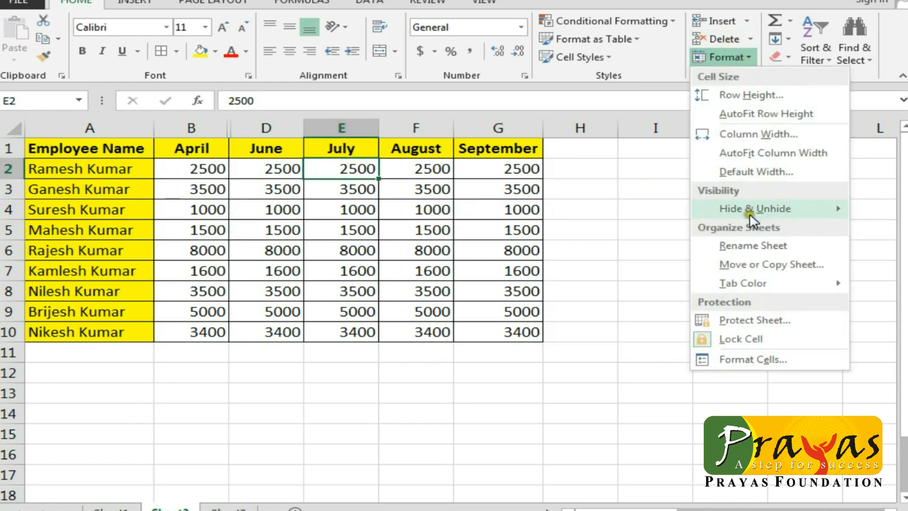
pyautogui.moveTo(745, 211)
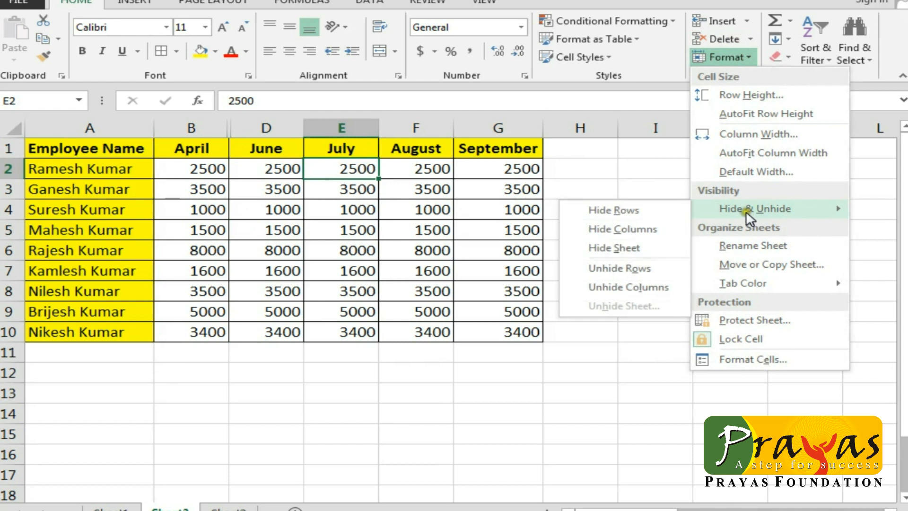
pyautogui.click(632, 232)
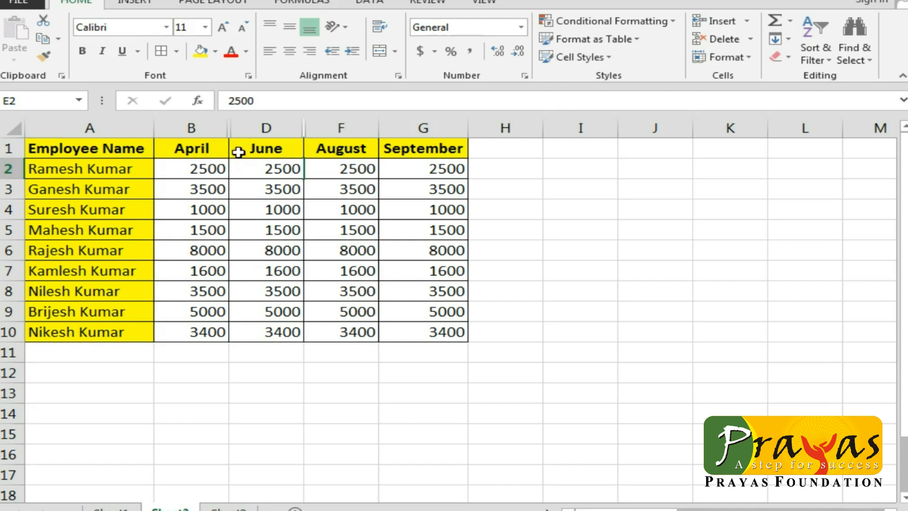
# Unhide the hidden May column between the April and June columns
pyautogui.moveTo(184, 150); pyautogui.dragTo(240, 150)
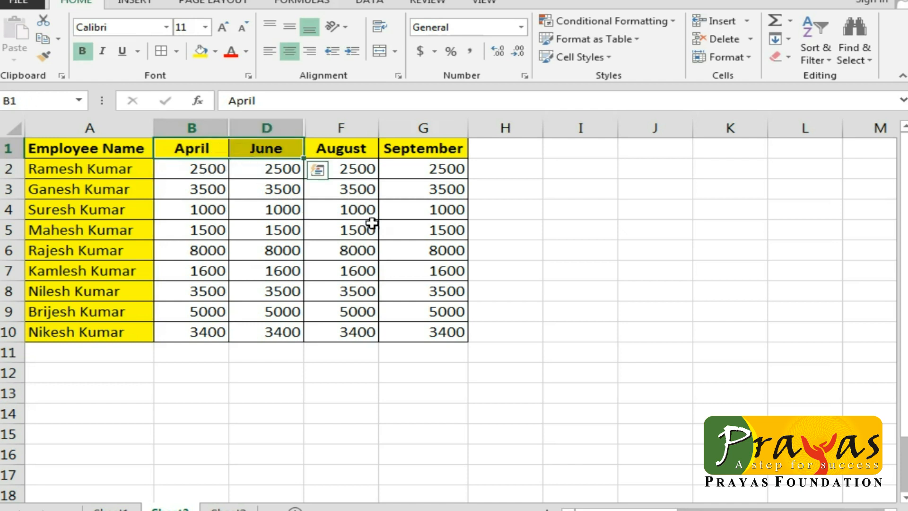
pyautogui.click(749, 58)
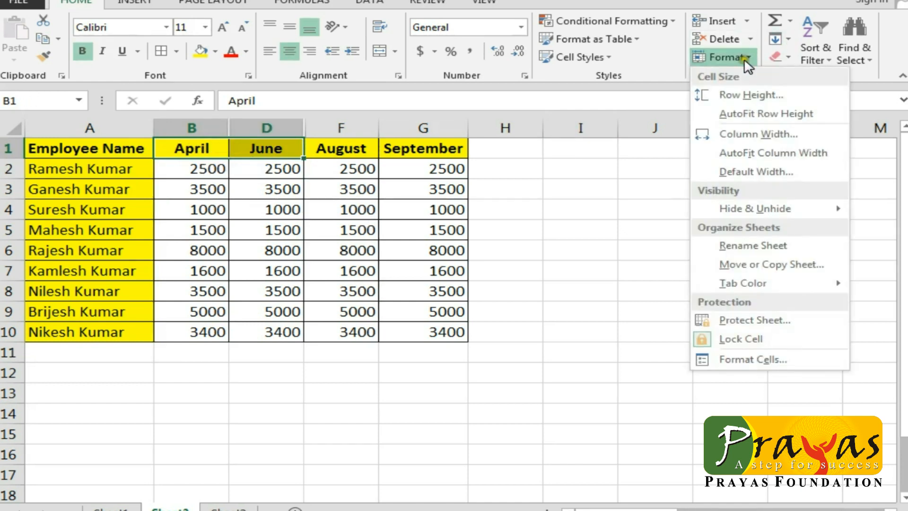
pyautogui.click(717, 208)
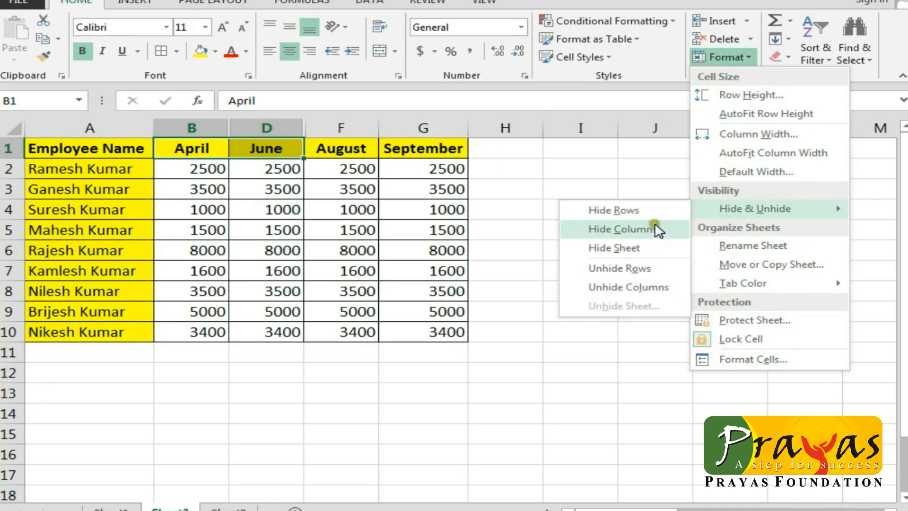
pyautogui.click(624, 287)
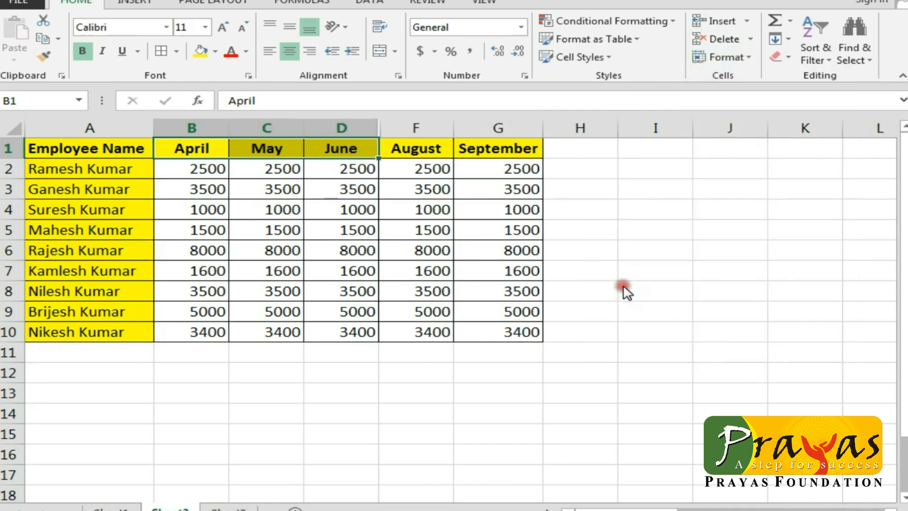
# Unhide the hidden July column between the June and August columns
pyautogui.click(416, 151)
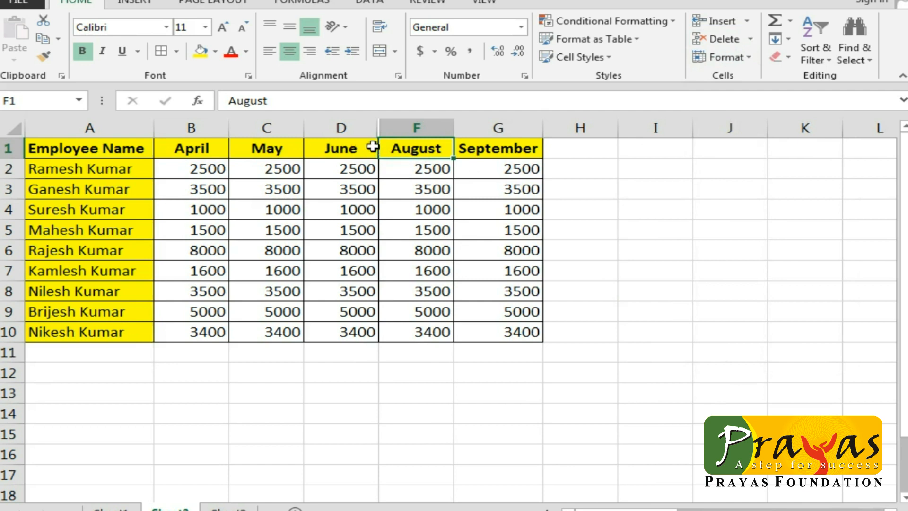
pyautogui.moveTo(352, 147); pyautogui.dragTo(389, 151)
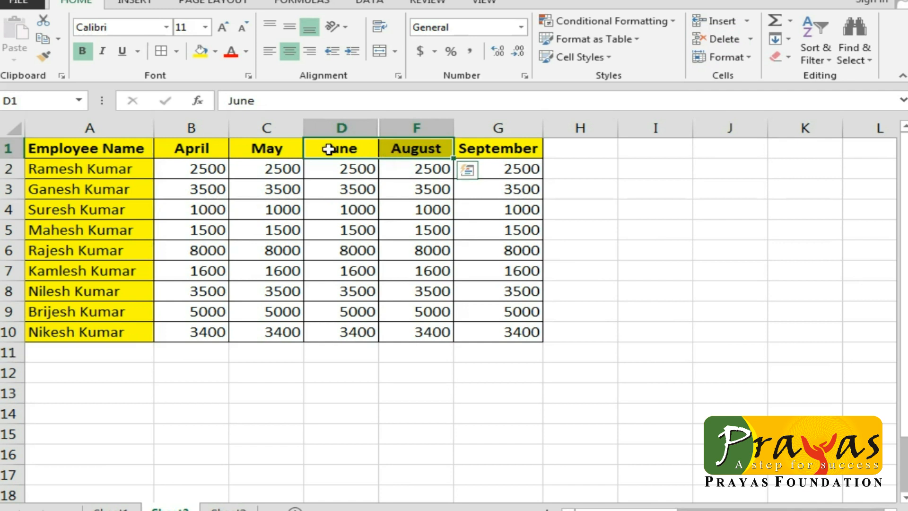
pyautogui.click(750, 61)
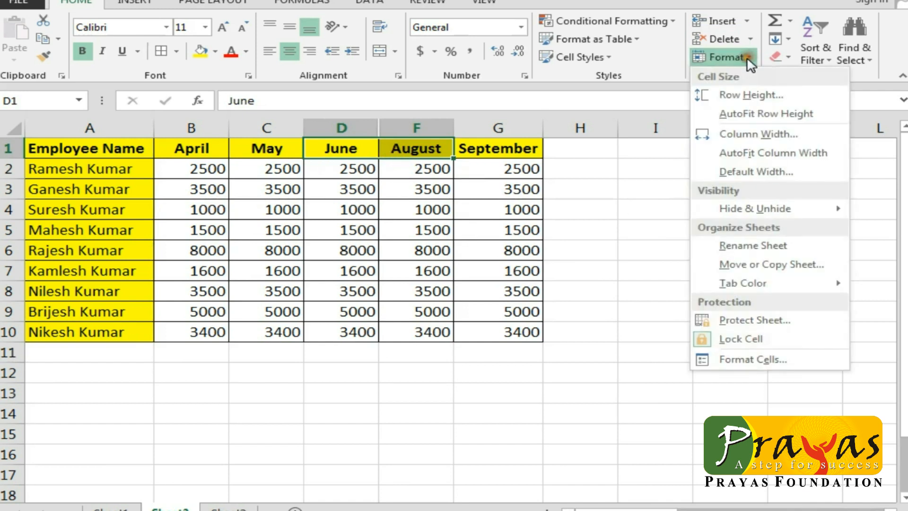
pyautogui.moveTo(717, 212)
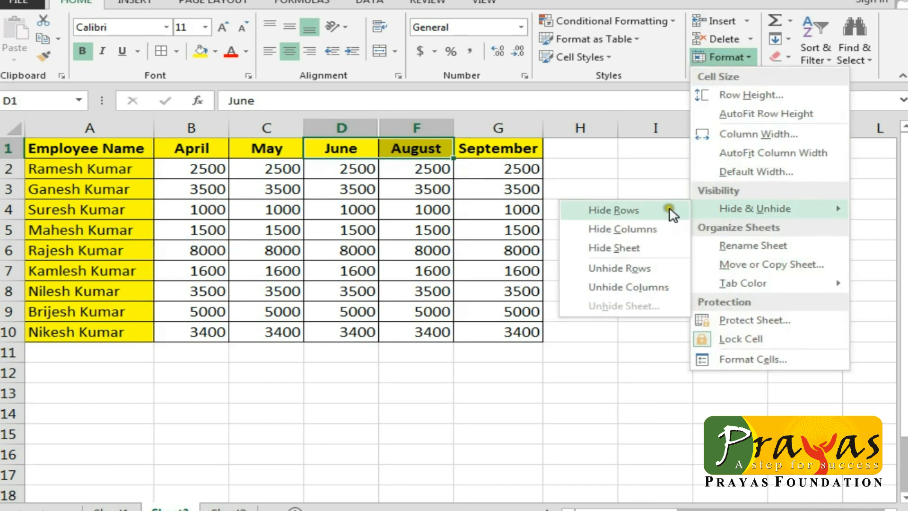
pyautogui.click(626, 291)
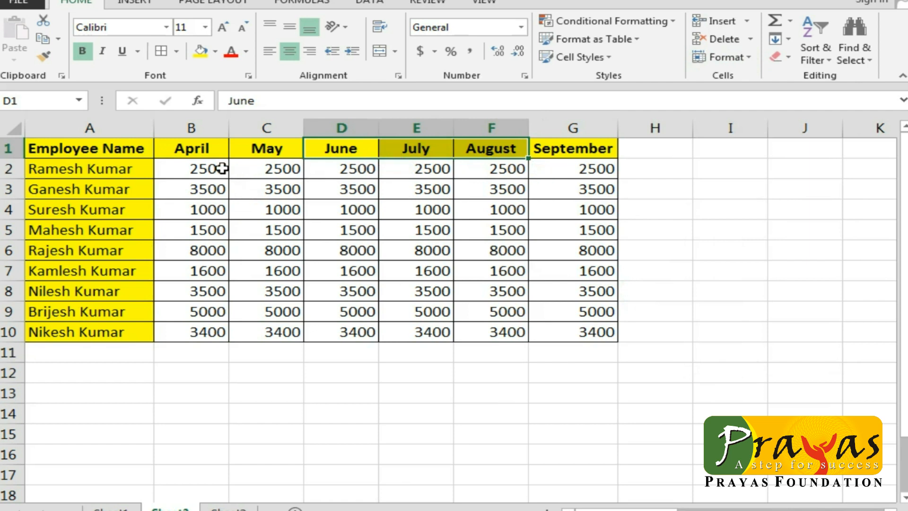
# Hide the non-adjacent April, June and September columns (B, D and G) together in one operation
pyautogui.click(222, 168)
pyautogui.click(208, 129)
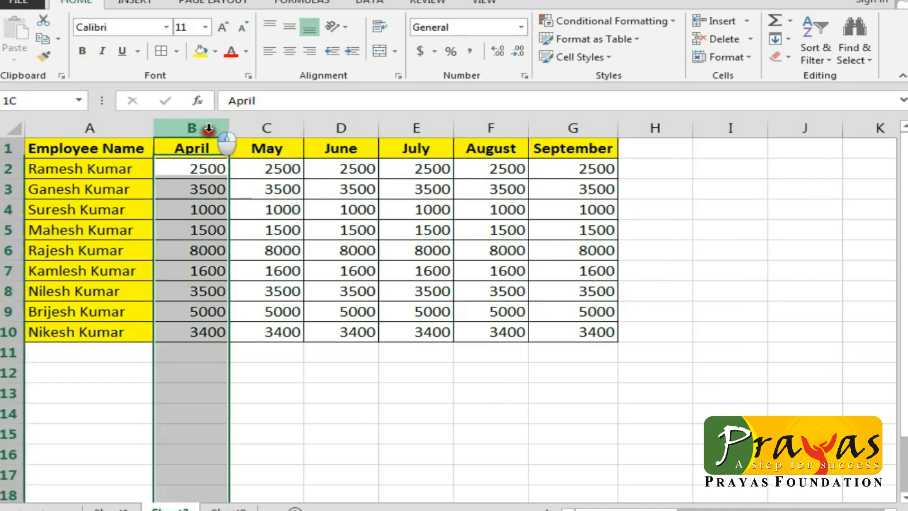
pyautogui.click(350, 129)
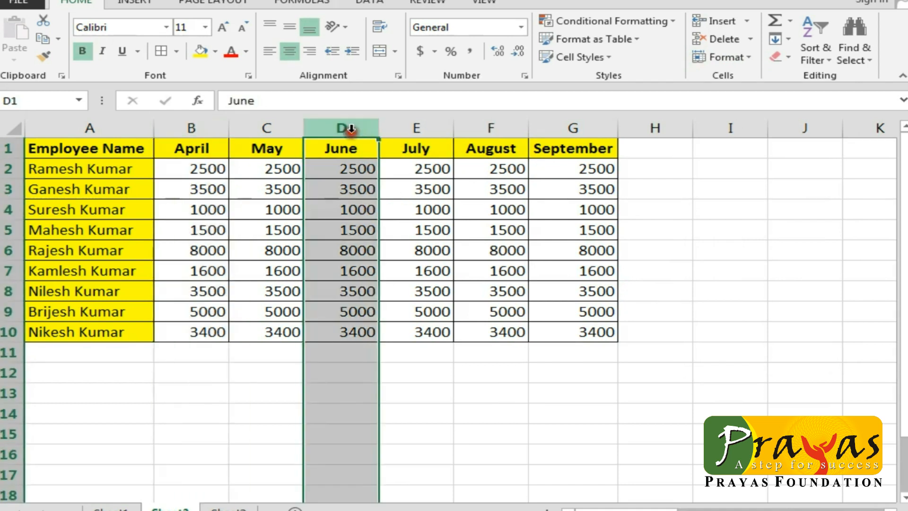
pyautogui.click(562, 127)
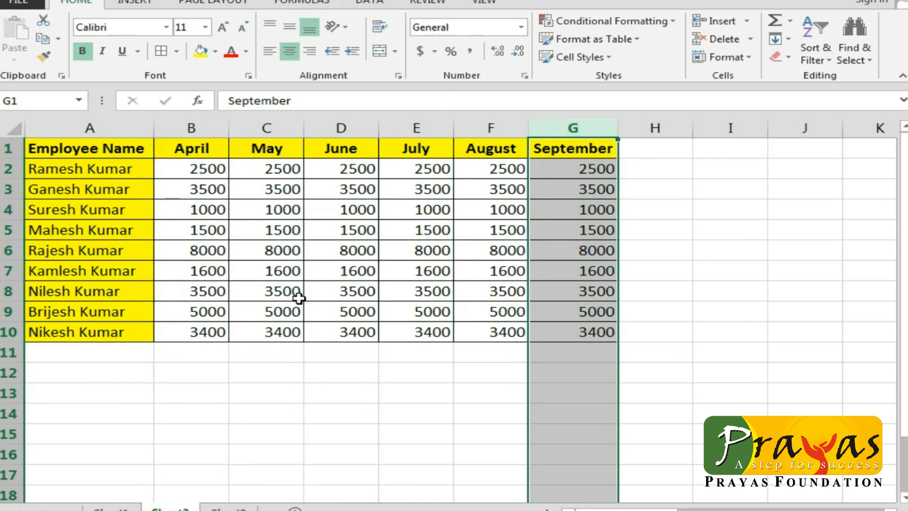
pyautogui.click(191, 128)
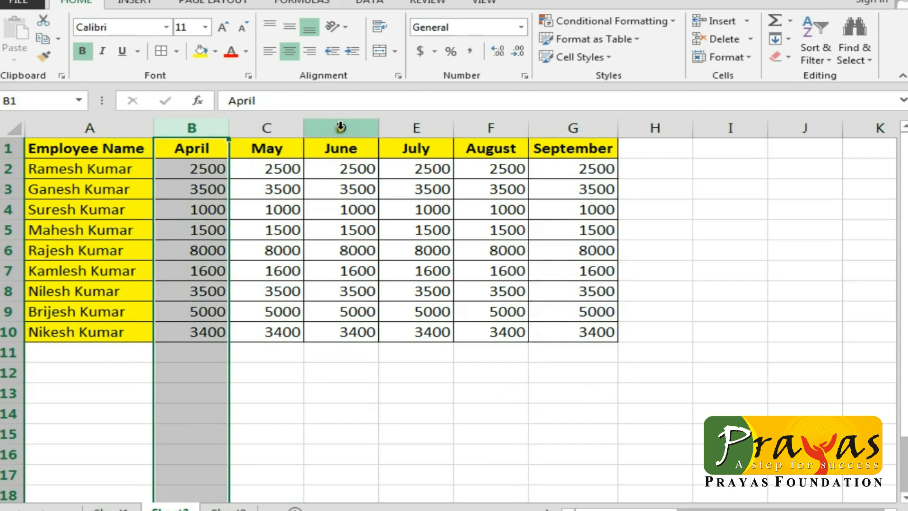
pyautogui.keyDown('ctrl'); pyautogui.click(341, 128); pyautogui.keyUp('ctrl')
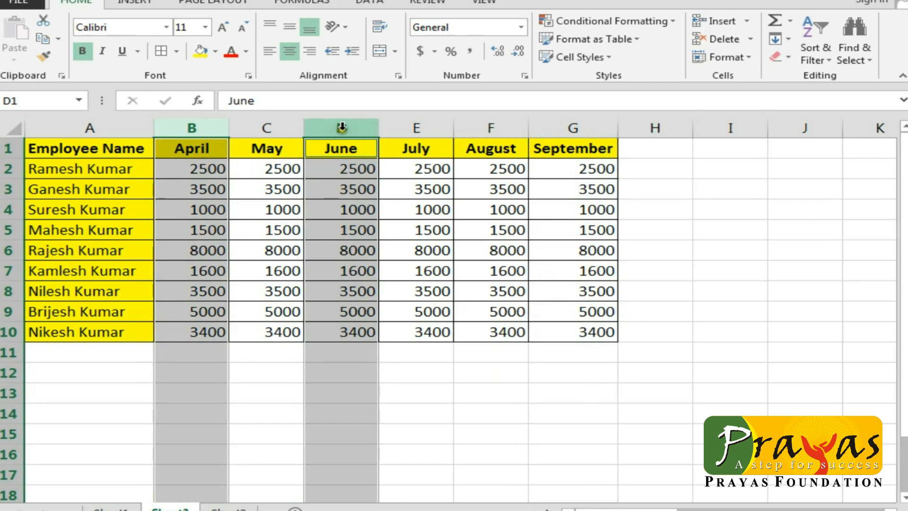
pyautogui.keyDown('ctrl'); pyautogui.click(581, 126); pyautogui.keyUp('ctrl')
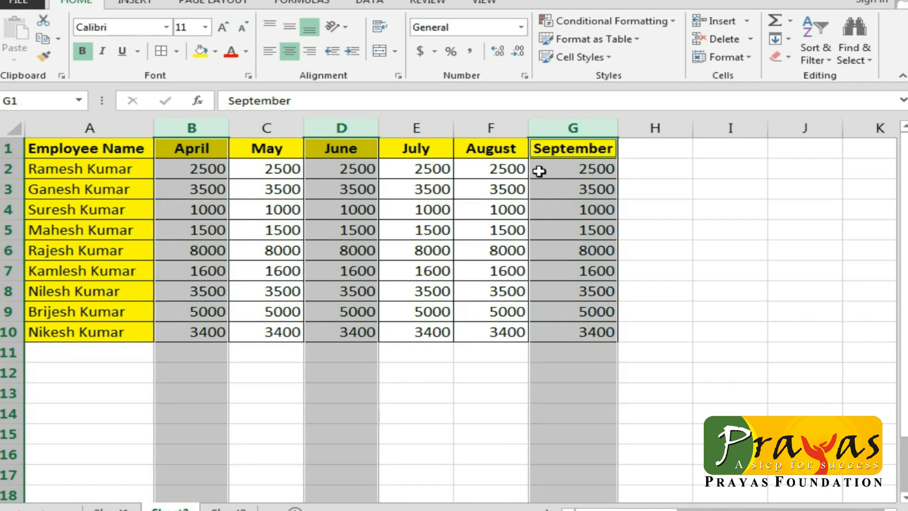
pyautogui.click(748, 56)
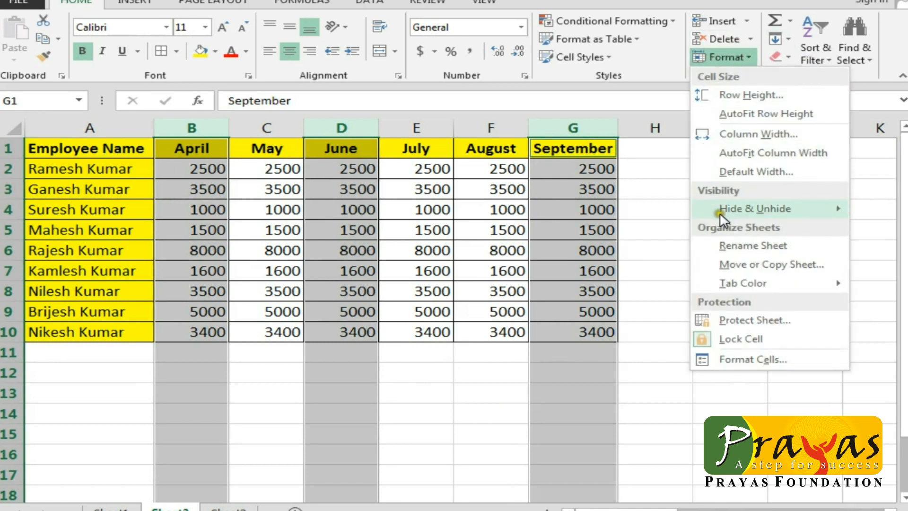
pyautogui.moveTo(720, 212)
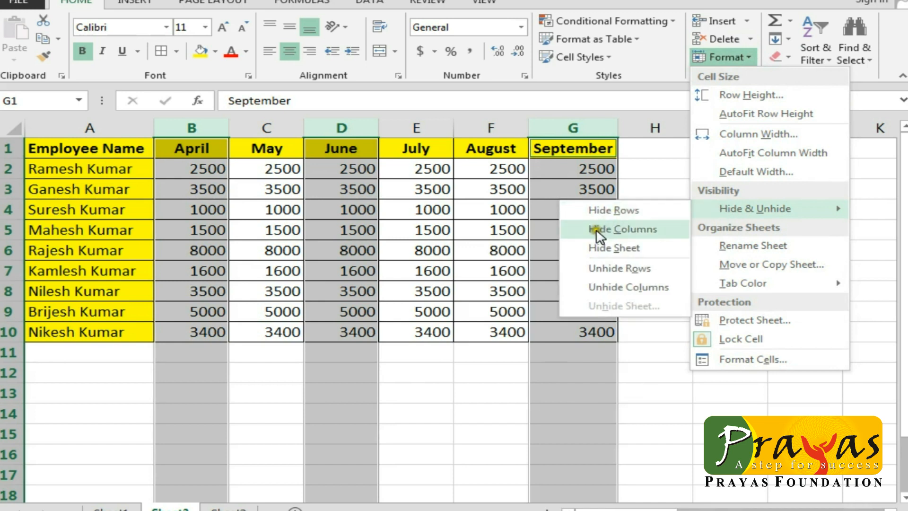
pyautogui.click(625, 232)
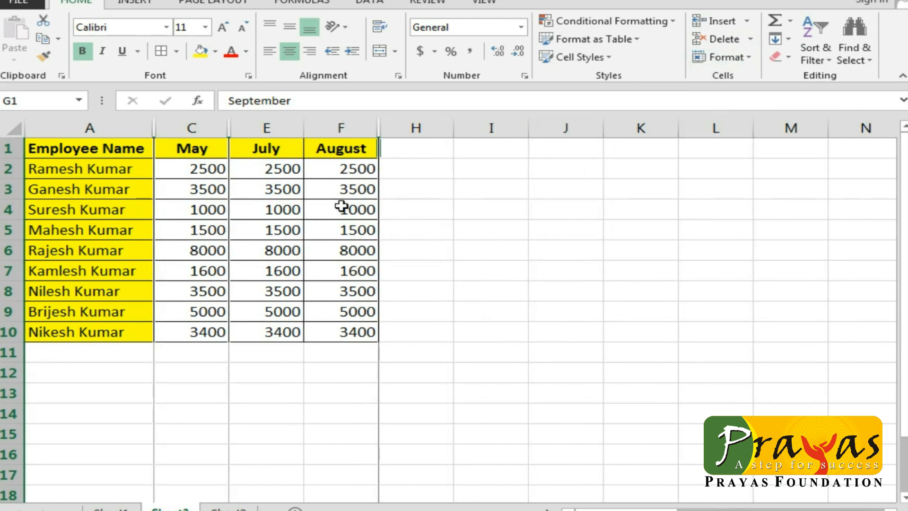
# Unhide all hidden columns between column A and column H in one operation
pyautogui.click(120, 151)
pyautogui.moveTo(120, 151); pyautogui.dragTo(412, 151)
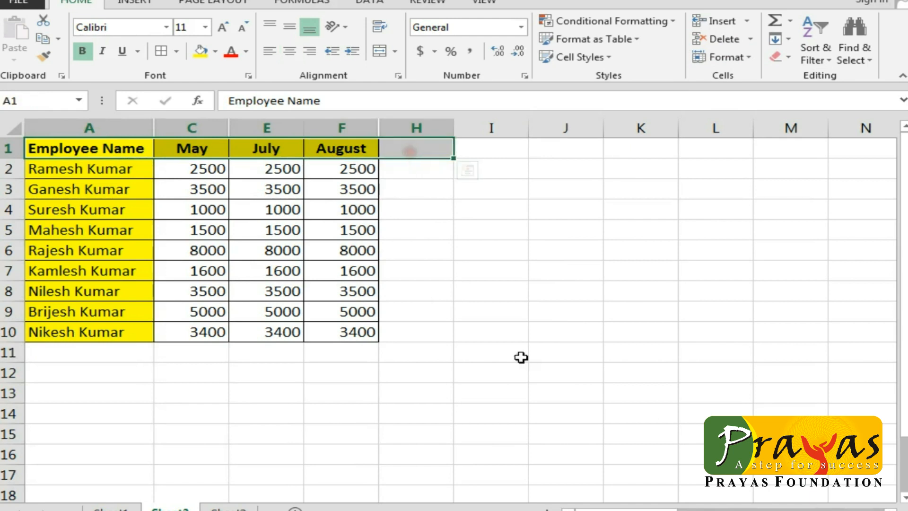
pyautogui.click(749, 58)
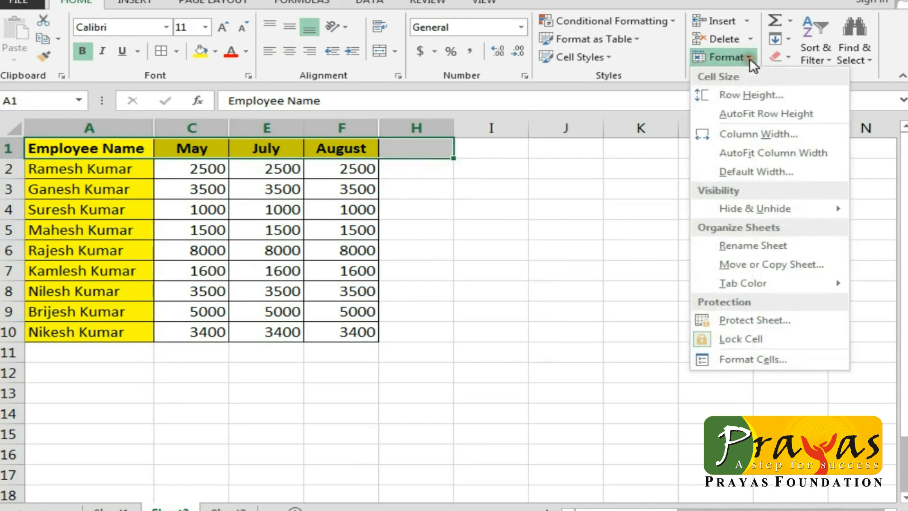
pyautogui.moveTo(728, 209)
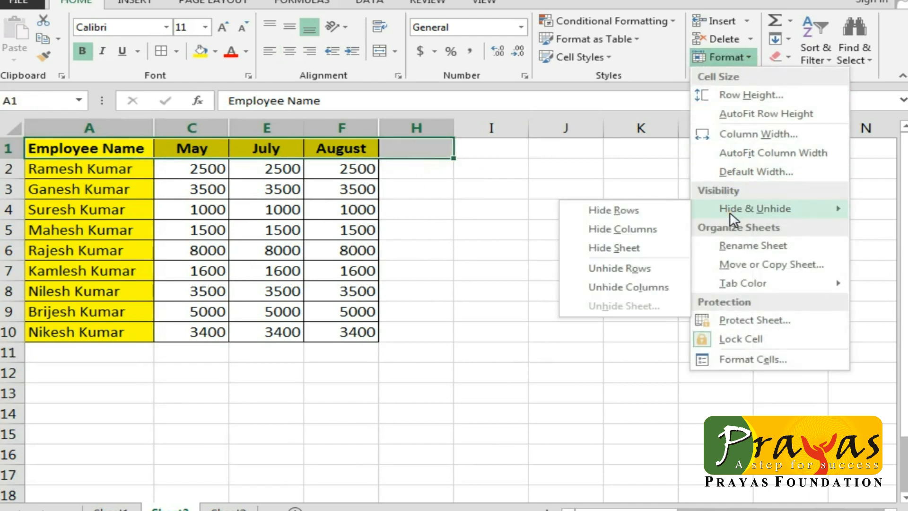
pyautogui.click(607, 287)
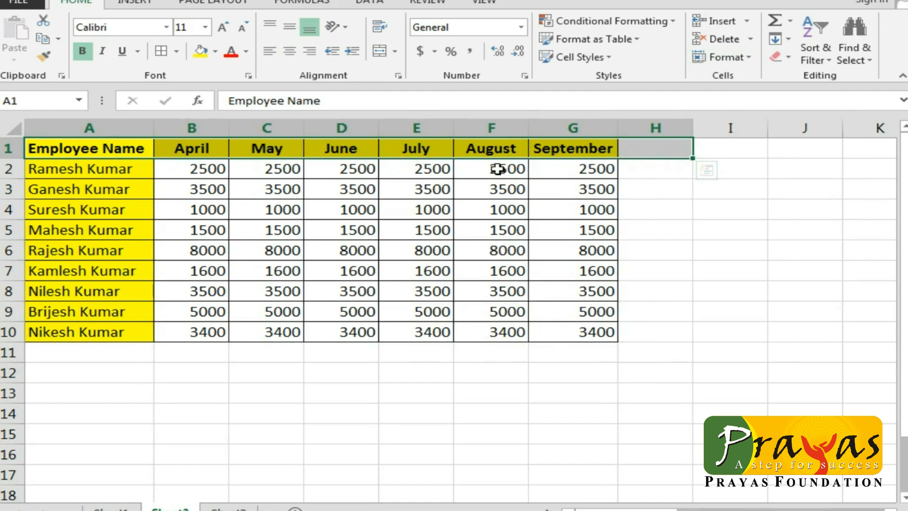
pyautogui.click(475, 186)
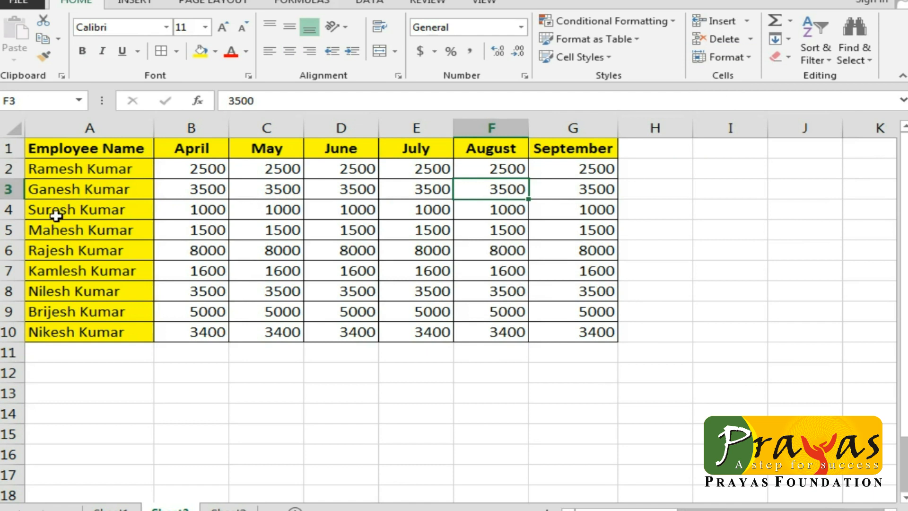
# Hide row 4 of the employee table using a single cell in that row as the selection
pyautogui.moveTo(48, 211); pyautogui.dragTo(542, 213)
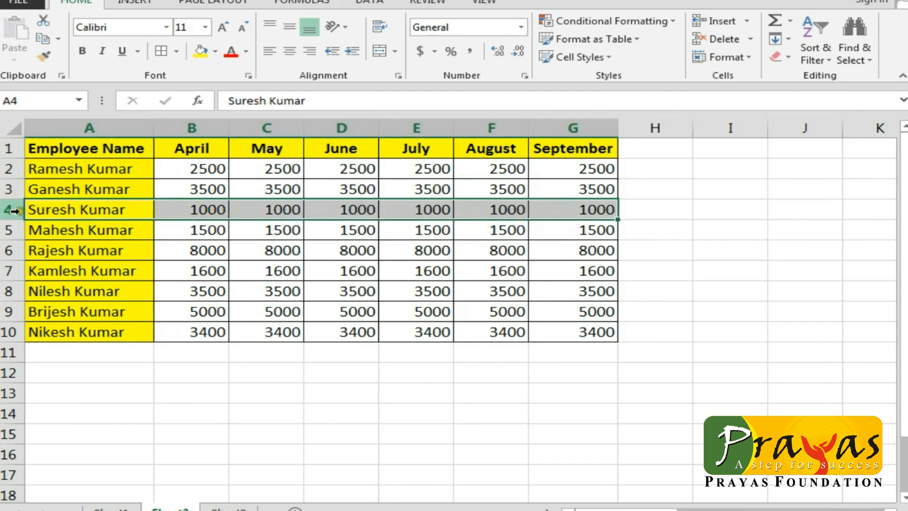
pyautogui.click(190, 210)
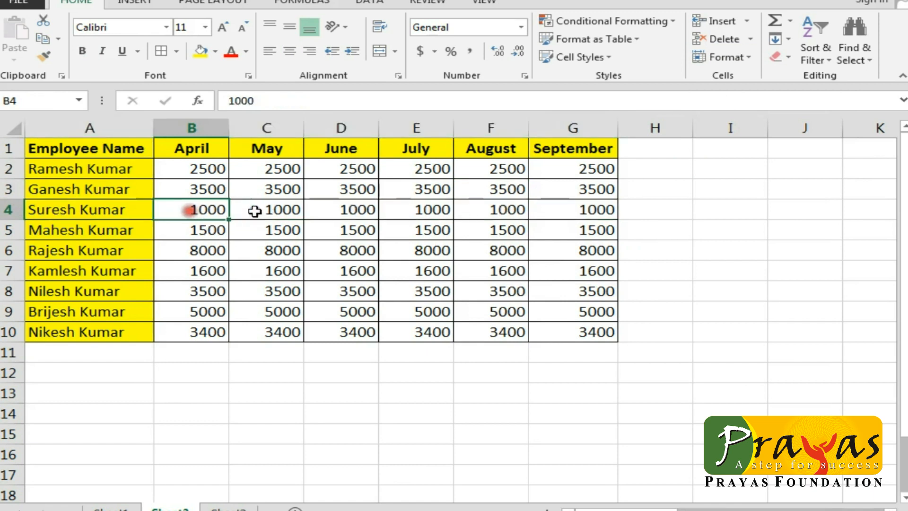
pyautogui.click(253, 210)
pyautogui.click(314, 209)
pyautogui.click(419, 209)
pyautogui.click(293, 211)
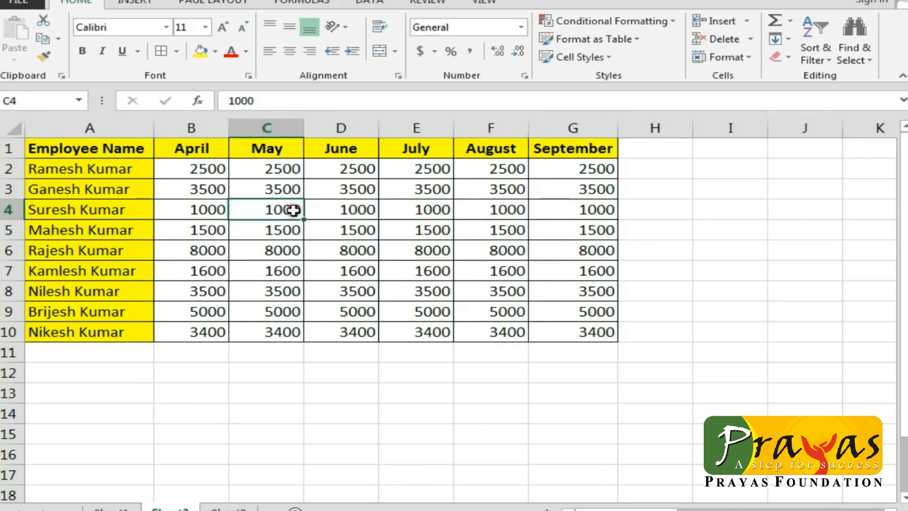
pyautogui.click(750, 57)
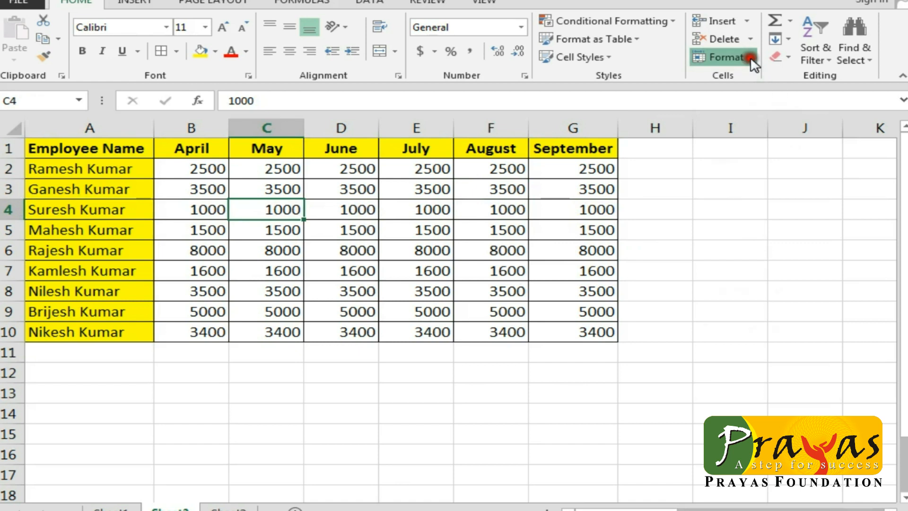
pyautogui.moveTo(736, 215)
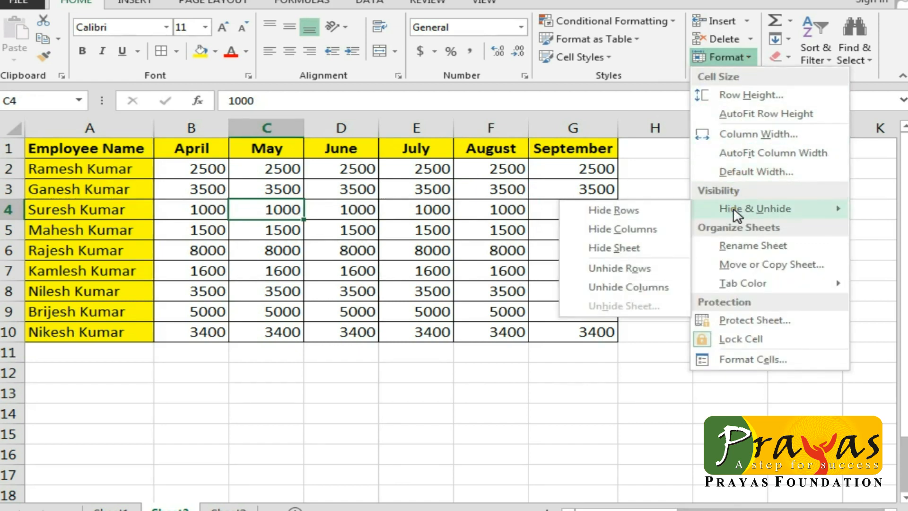
pyautogui.click(628, 211)
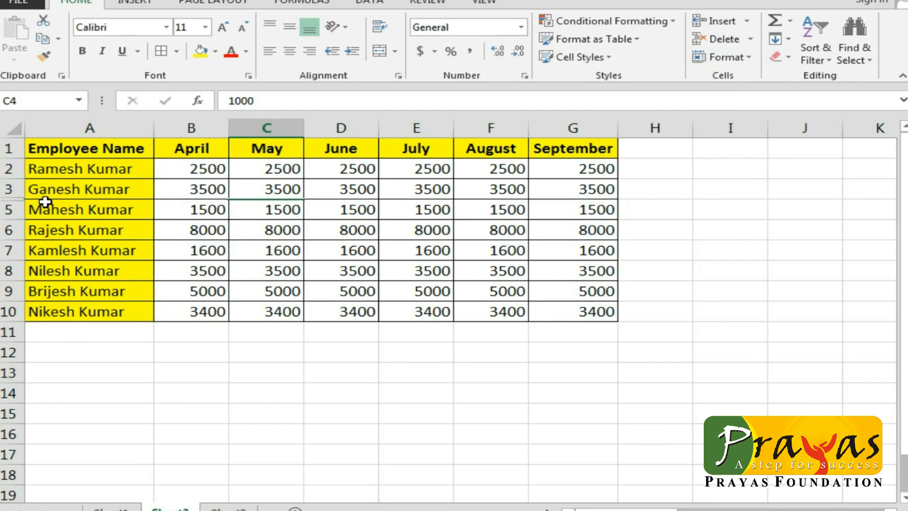
# Unhide the hidden row 4 by selecting the employee name cells in rows 3 and 5 around it
pyautogui.moveTo(47, 190)
pyautogui.mouseDown()
pyautogui.moveTo(55, 193)
pyautogui.moveTo(42, 203)
pyautogui.mouseUp()
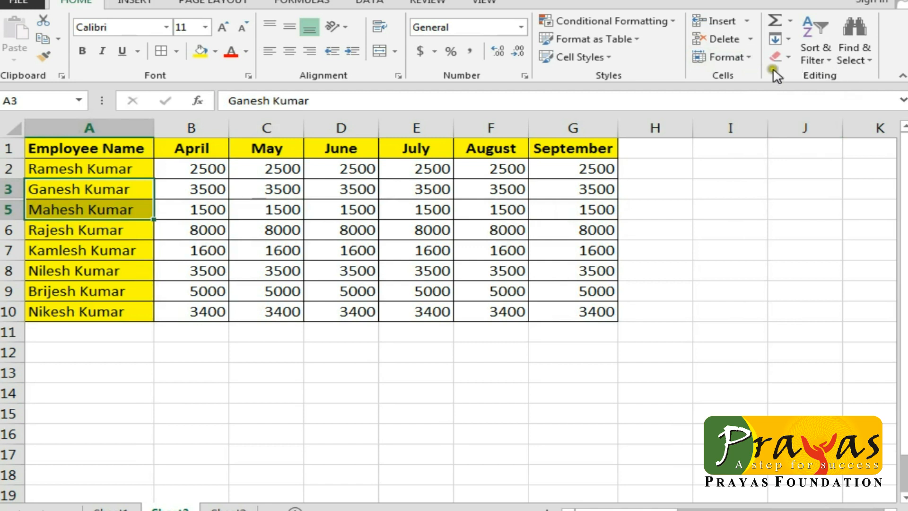
pyautogui.click(752, 59)
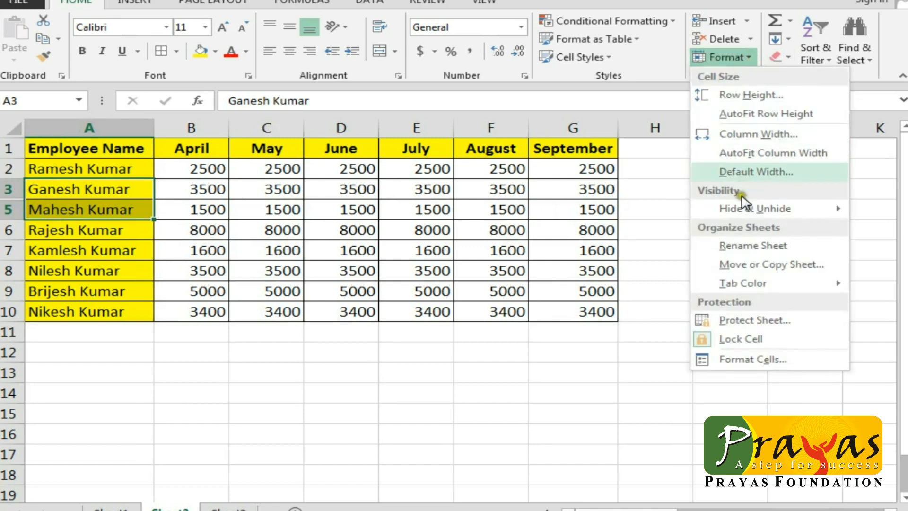
pyautogui.moveTo(740, 212)
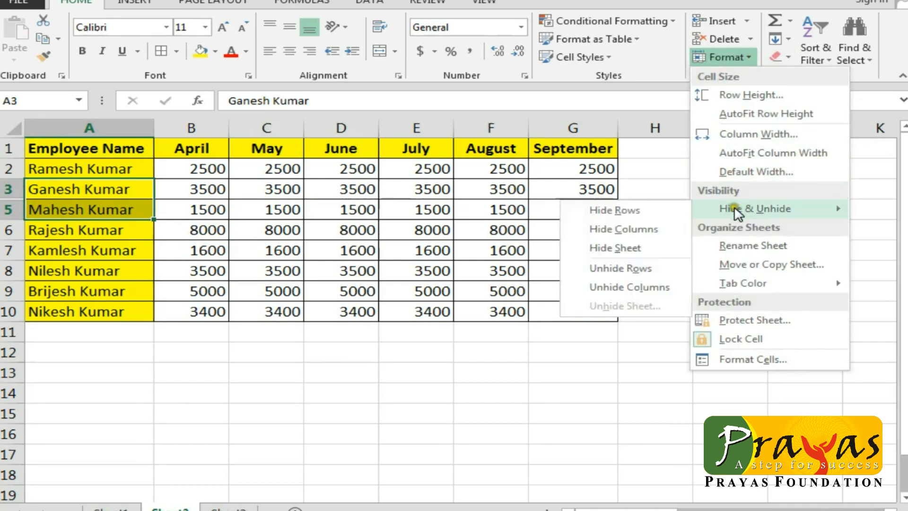
pyautogui.click(615, 269)
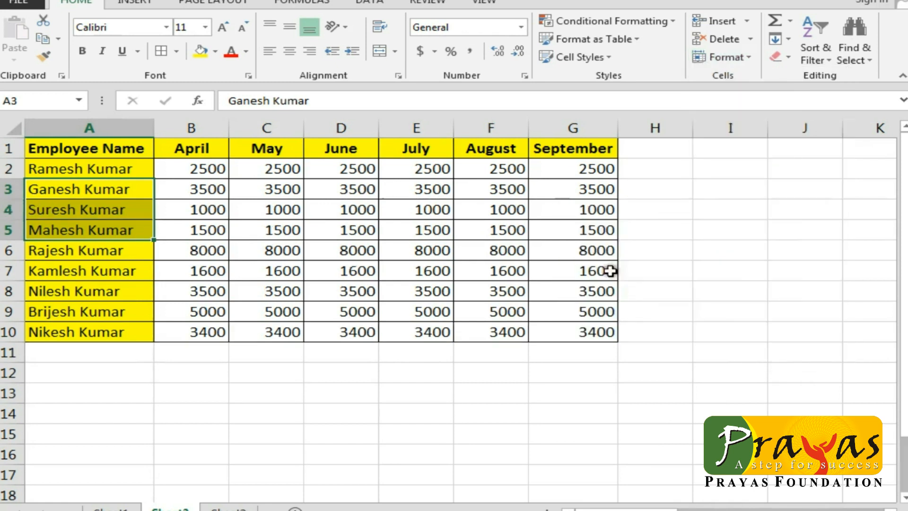
# Hide the non-adjacent rows 3, 6 and 9 together in one operation
pyautogui.click(84, 267)
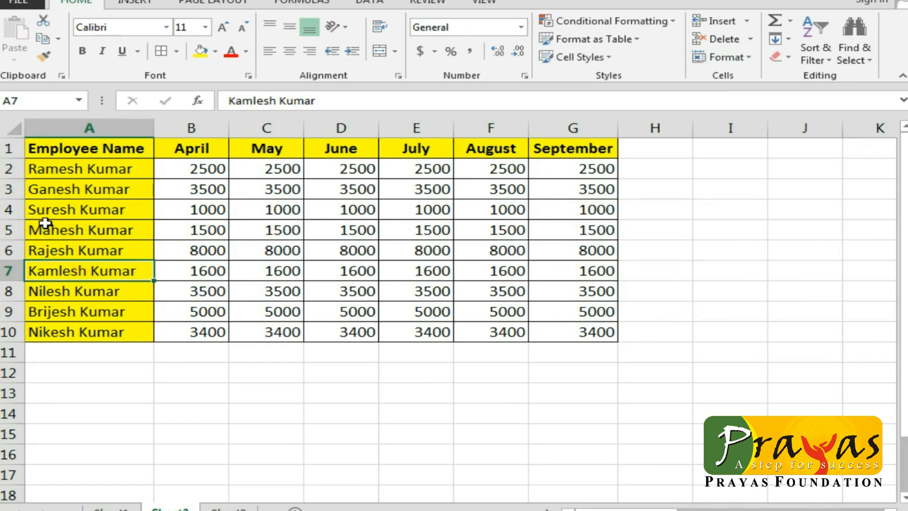
pyautogui.click(8, 189)
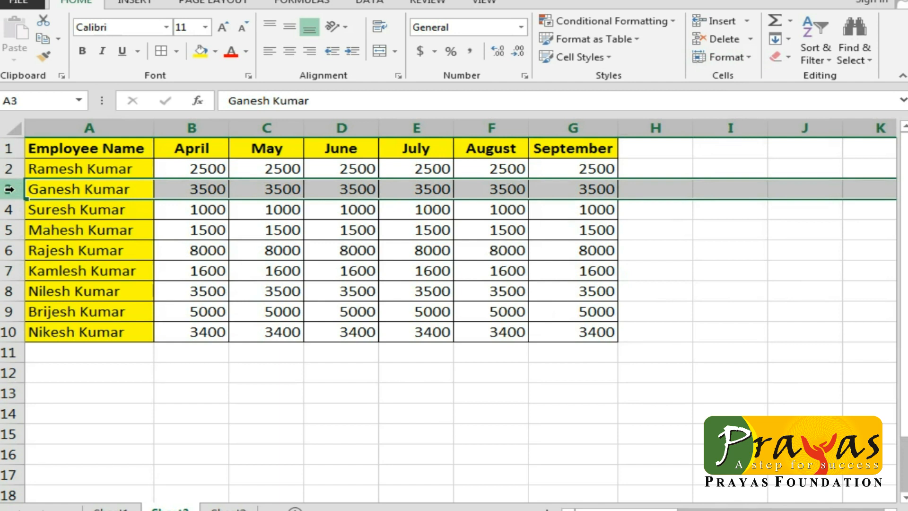
pyautogui.keyDown('ctrl'); pyautogui.click(6, 251); pyautogui.keyUp('ctrl')
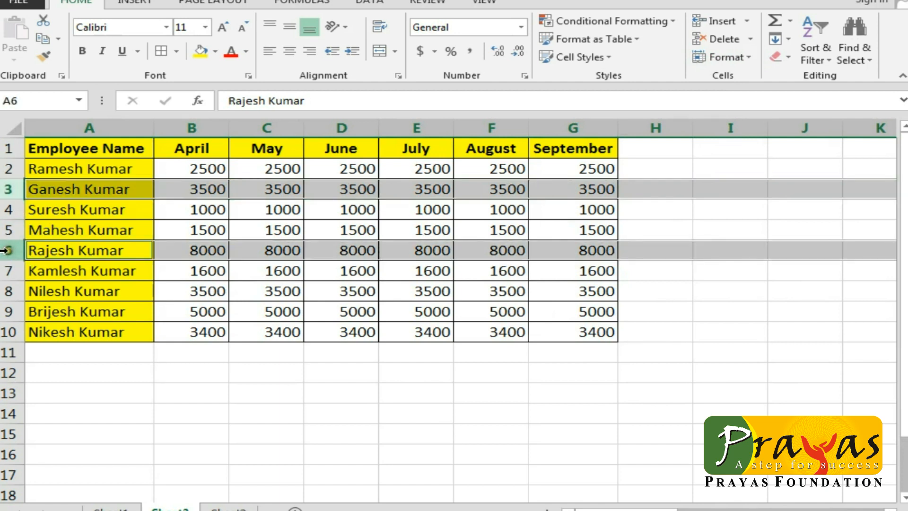
pyautogui.keyDown('ctrl'); pyautogui.click(6, 311); pyautogui.keyUp('ctrl')
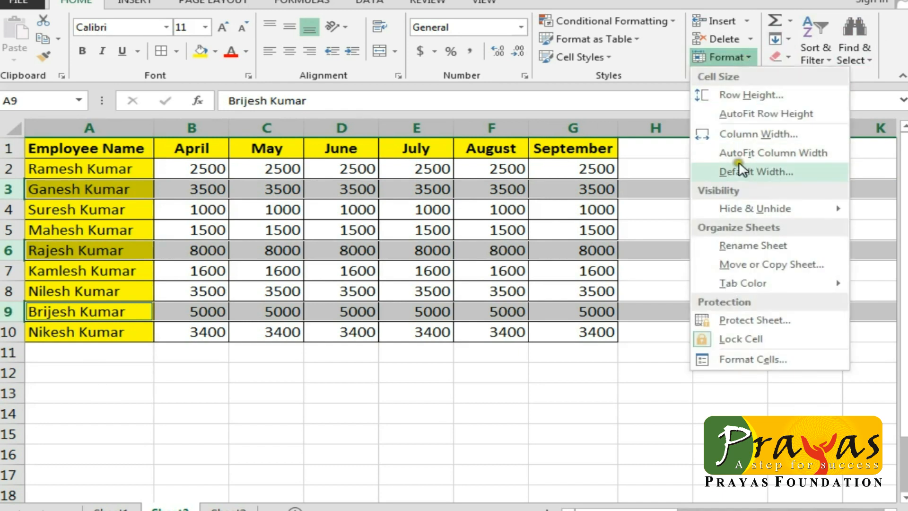
pyautogui.moveTo(741, 208)
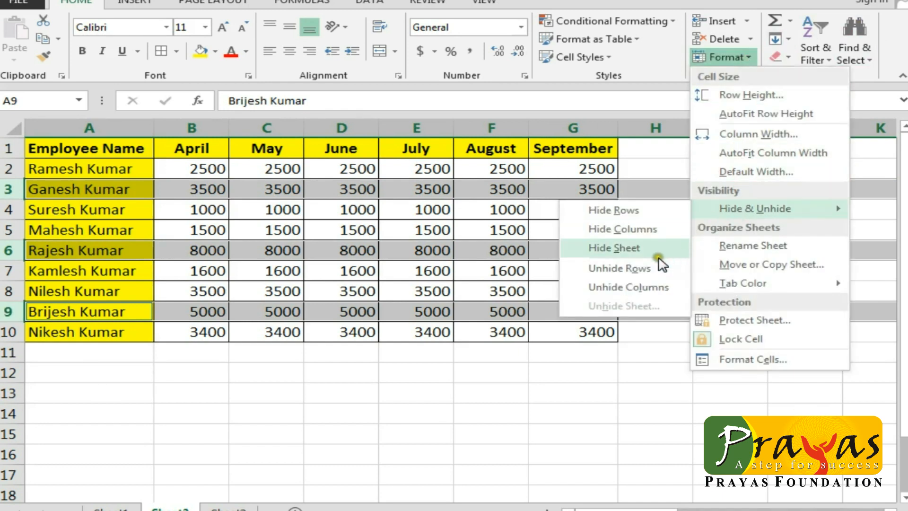
pyautogui.click(616, 211)
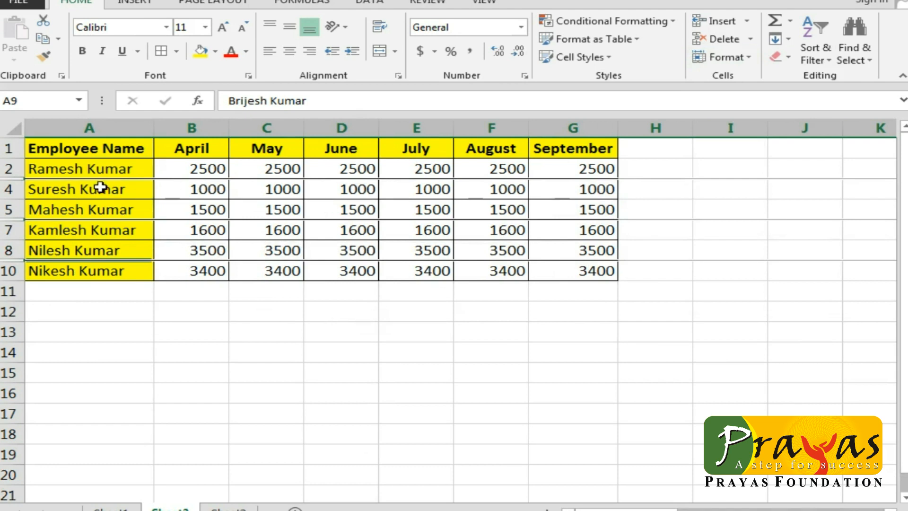
# Unhide all hidden rows between row 2 and row 10 in one operation
pyautogui.click(46, 171)
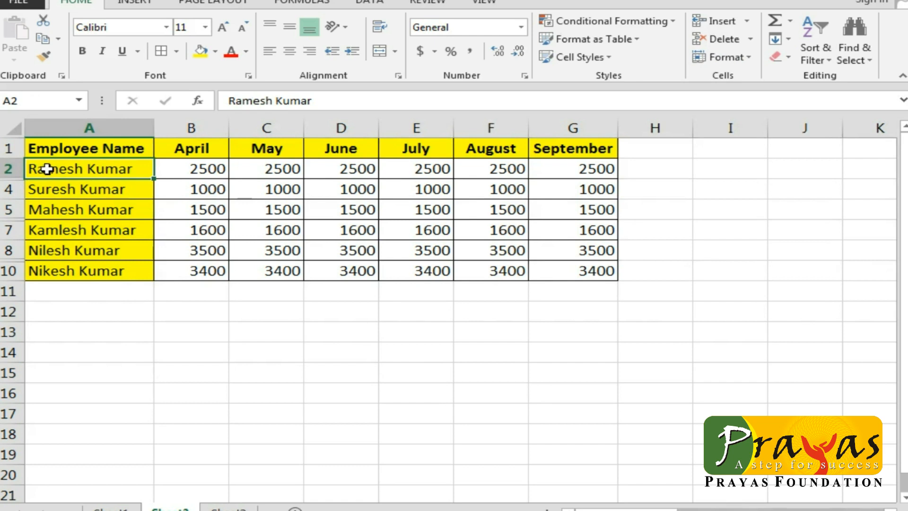
pyautogui.moveTo(46, 168)
pyautogui.mouseDown()
pyautogui.moveTo(64, 189)
pyautogui.moveTo(44, 247)
pyautogui.moveTo(67, 280)
pyautogui.moveTo(50, 258)
pyautogui.mouseUp()
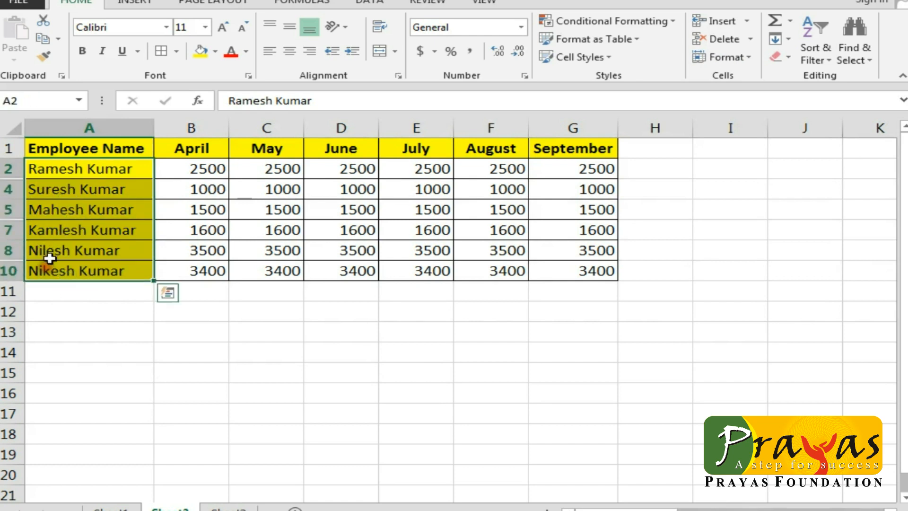
pyautogui.click(752, 58)
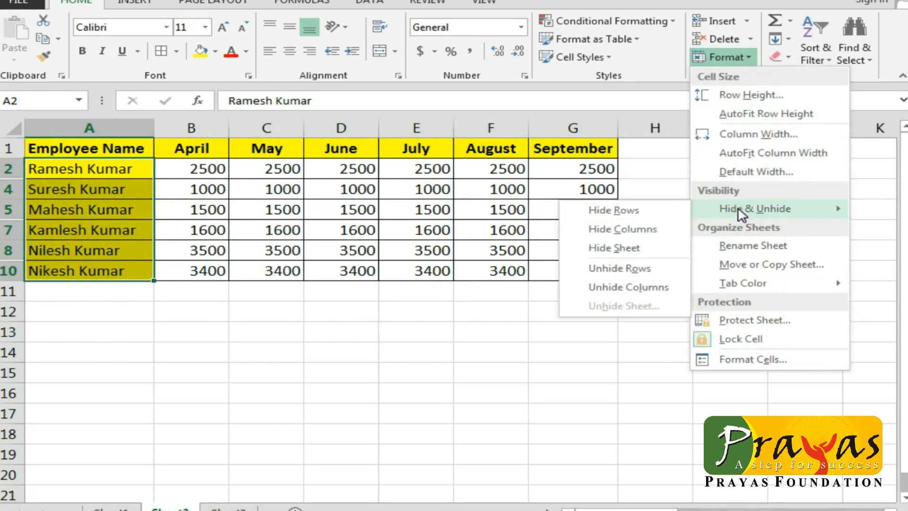
pyautogui.click(619, 268)
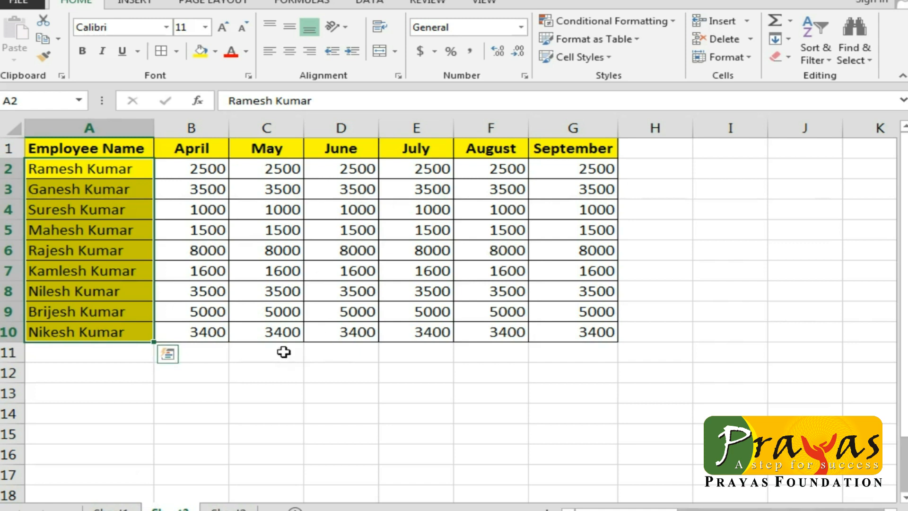
# Hide the entire worksheet that contains the employee monthly amounts table
pyautogui.click(748, 58)
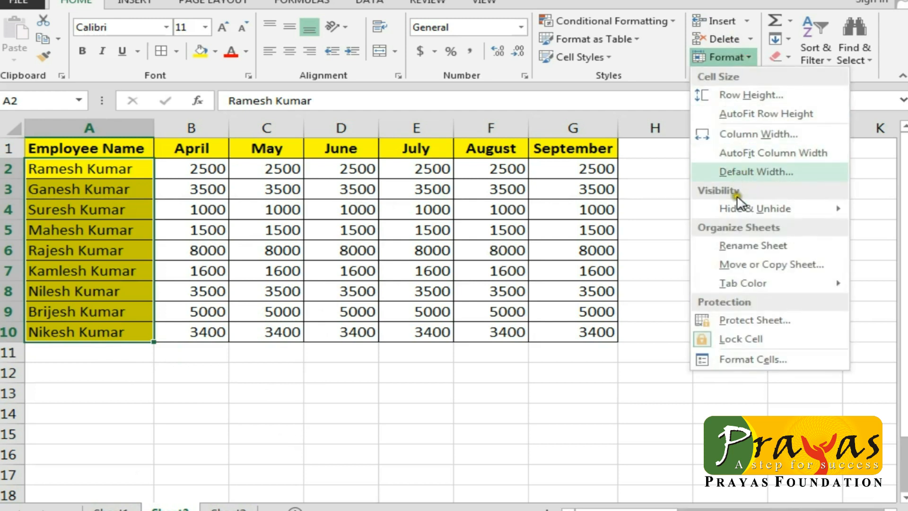
pyautogui.moveTo(737, 208)
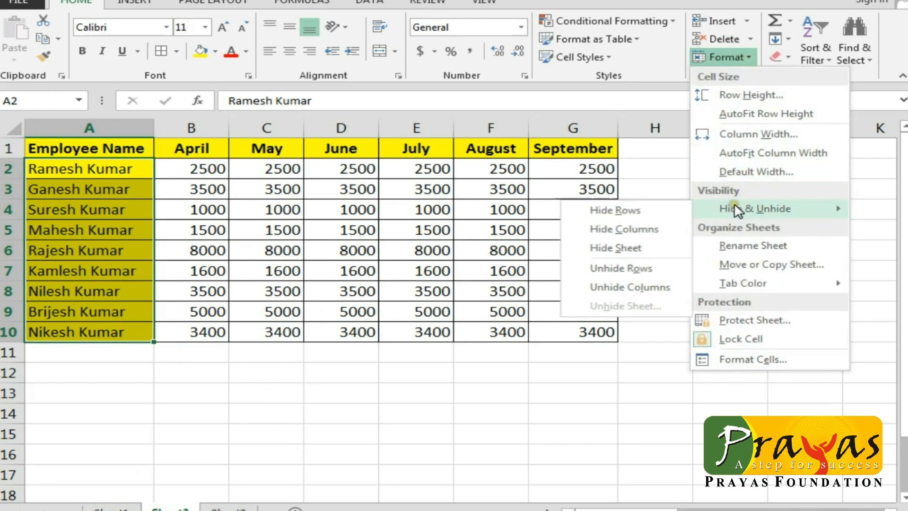
pyautogui.click(622, 250)
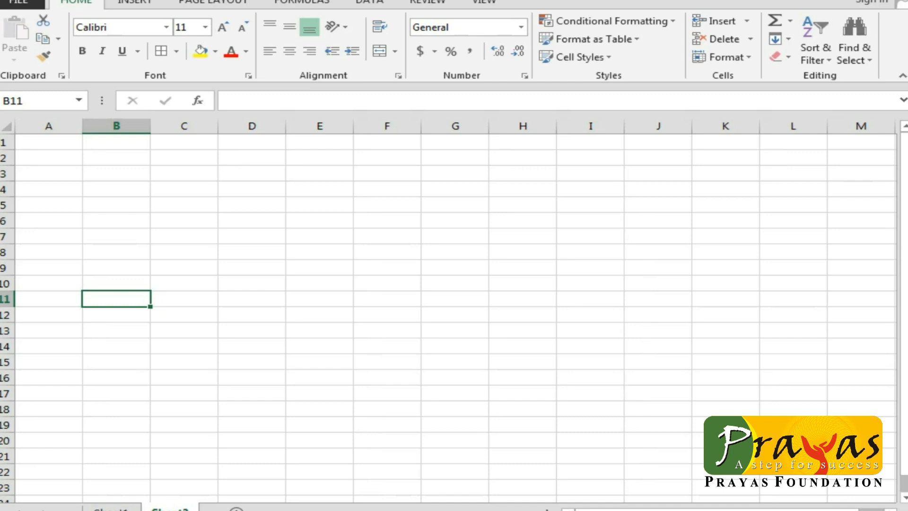
# Unhide the hidden worksheet that contains the employee monthly amounts table
pyautogui.click(749, 59)
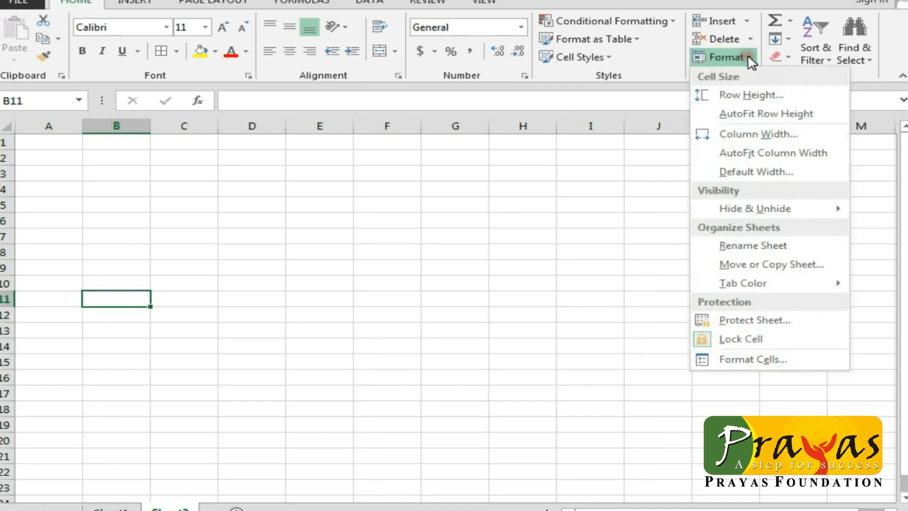
pyautogui.moveTo(707, 209)
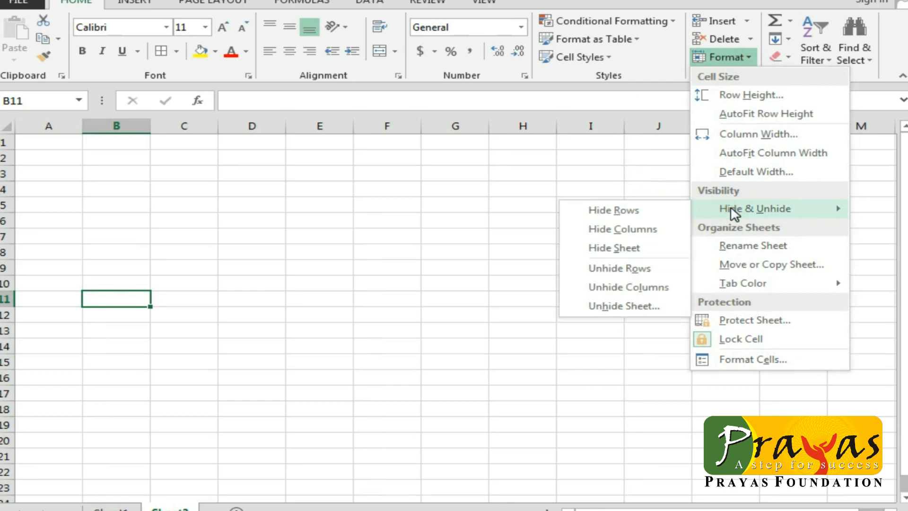
pyautogui.click(622, 307)
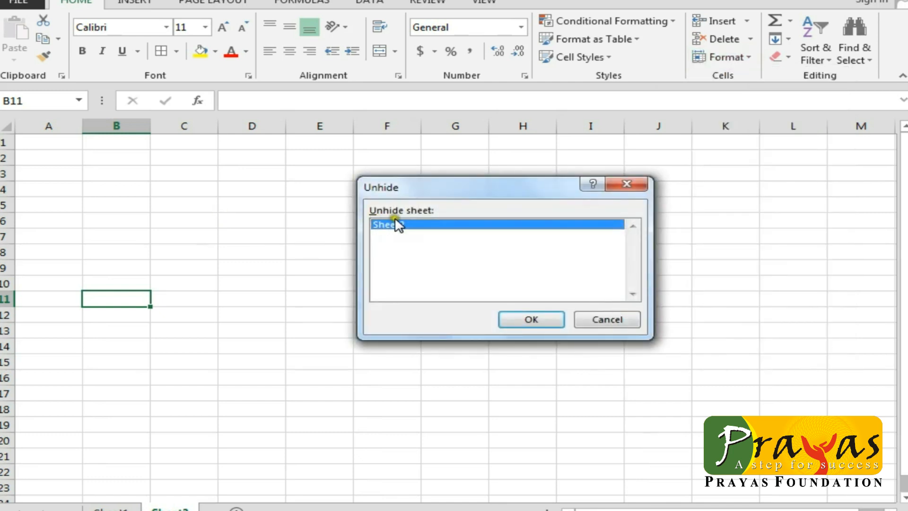
pyautogui.click(530, 319)
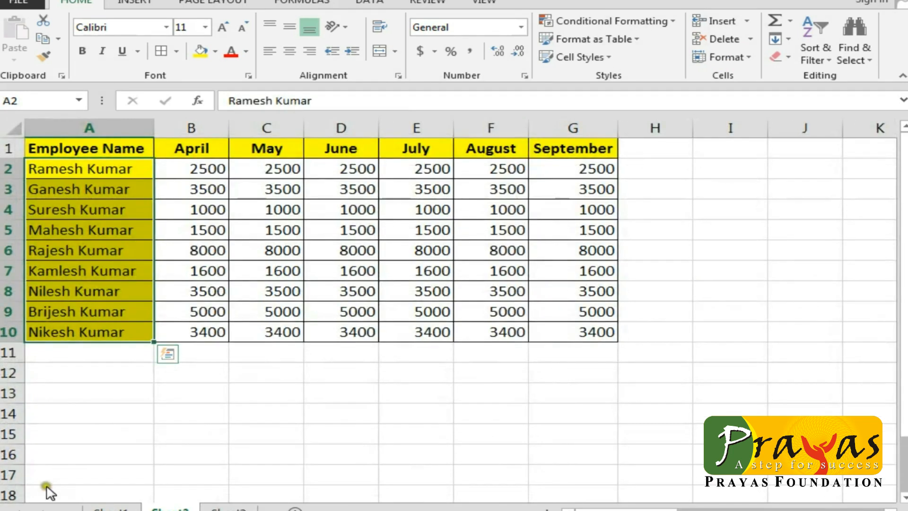